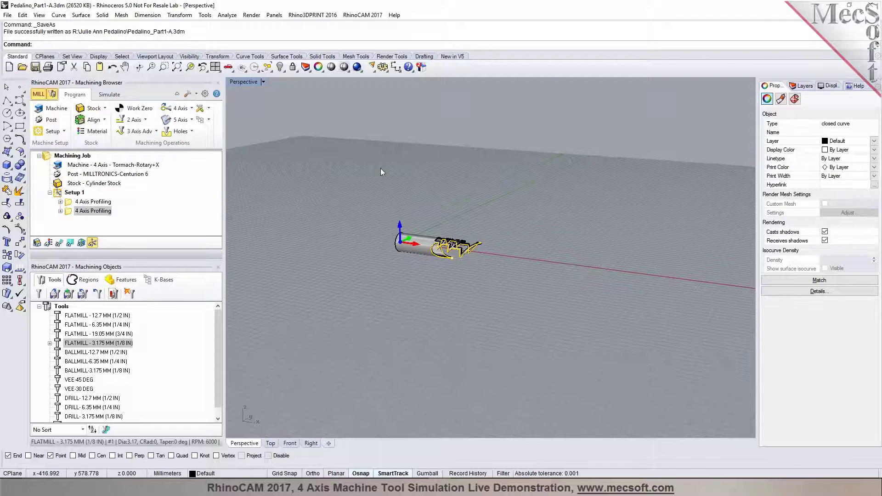
# Step: Hide the grid and pick the first 4 Axis Profiling toolpath in the Simulate tab
pyautogui.press('F7')
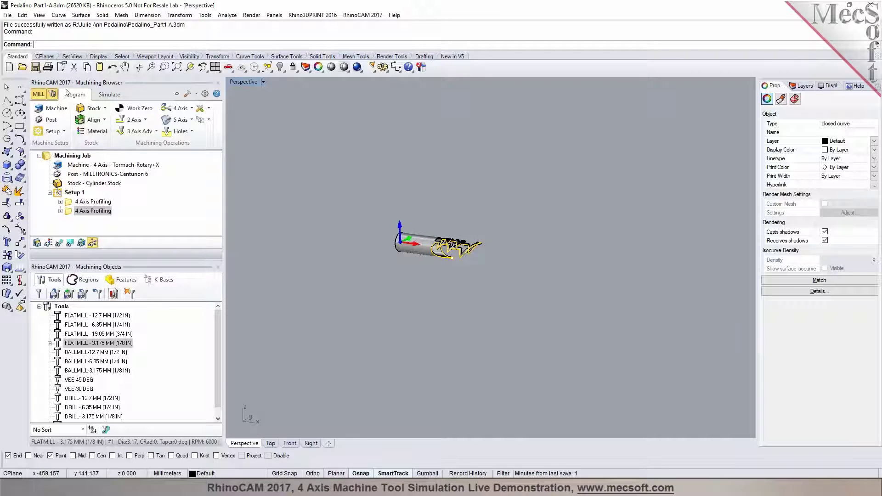
pyautogui.click(98, 95)
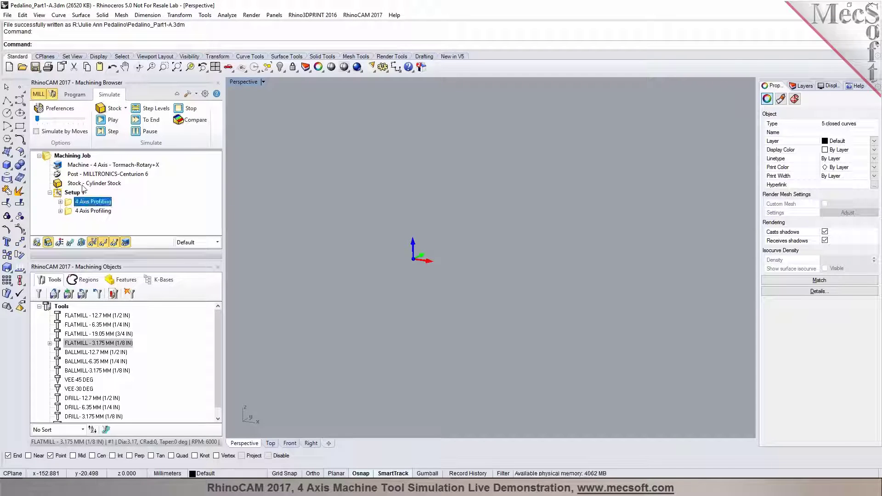
pyautogui.click(83, 185)
pyautogui.click(82, 202)
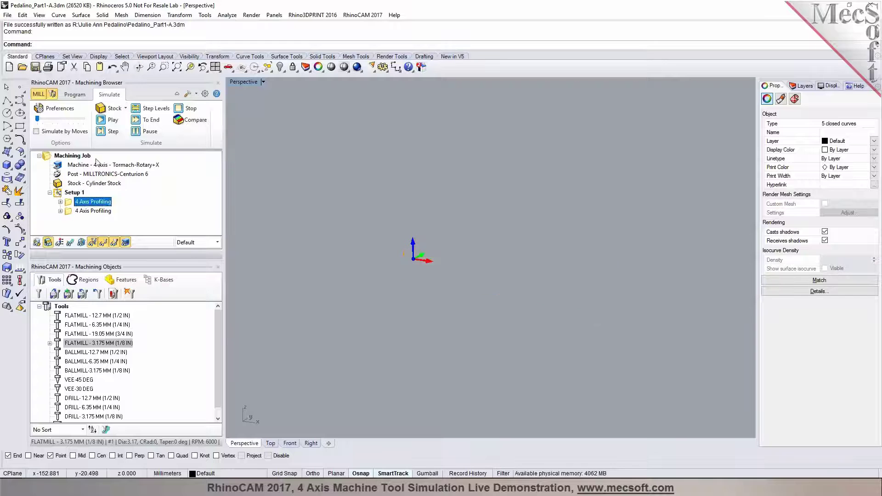
# Step: Play the machine simulation on the cylinder stock and check the simulation Preferences
pyautogui.click(107, 120)
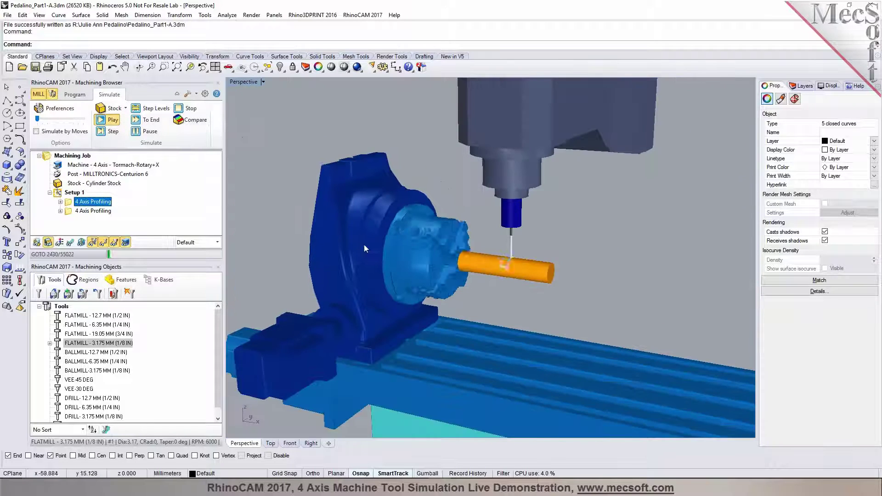
pyautogui.scroll(5, 457, 255)
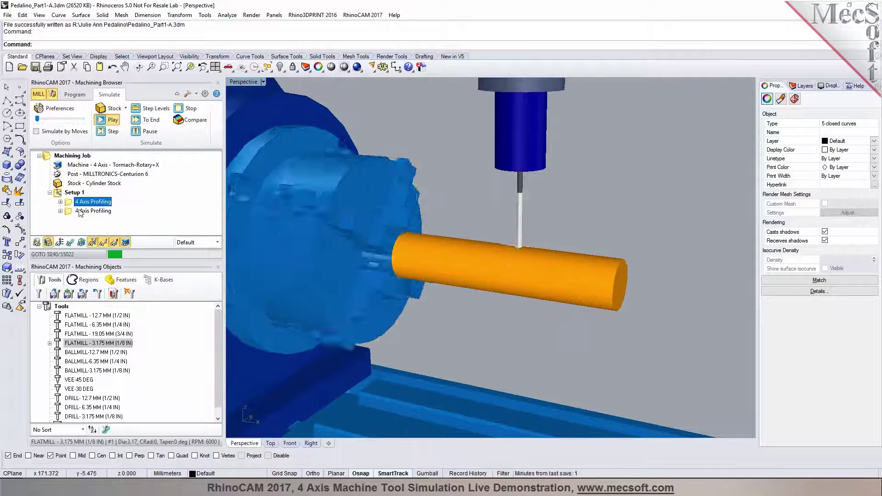
pyautogui.click(55, 108)
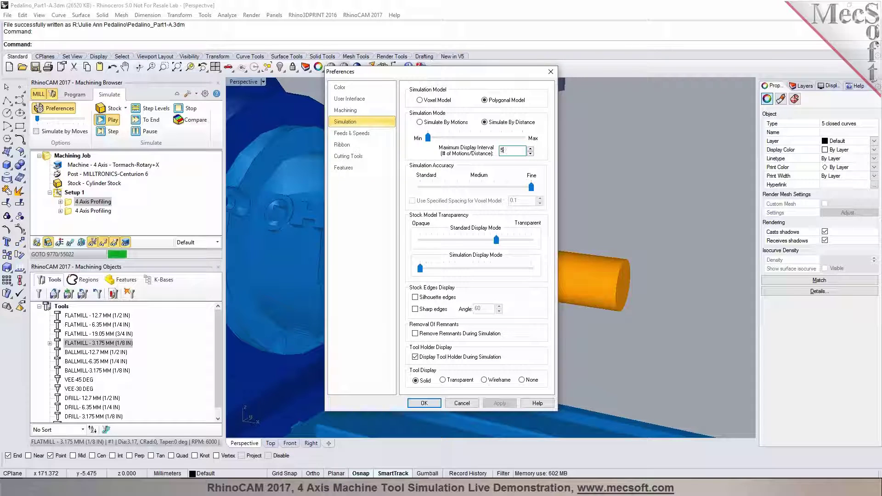
pyautogui.click(424, 403)
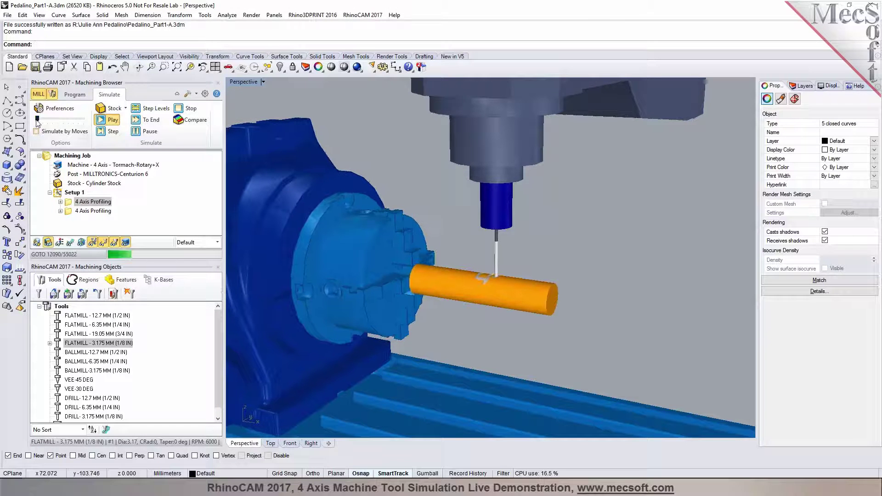
# Step: Speed up the simulation and zoom and orbit around the chuck as all 55022 moves finish
pyautogui.moveTo(36, 118); pyautogui.dragTo(42, 118)
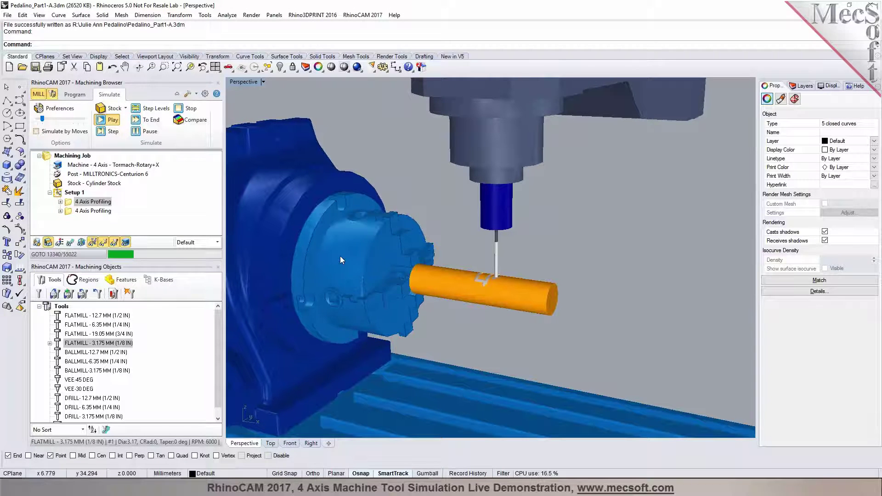
pyautogui.scroll(-3, 340, 255)
pyautogui.scroll(-2, 340, 257)
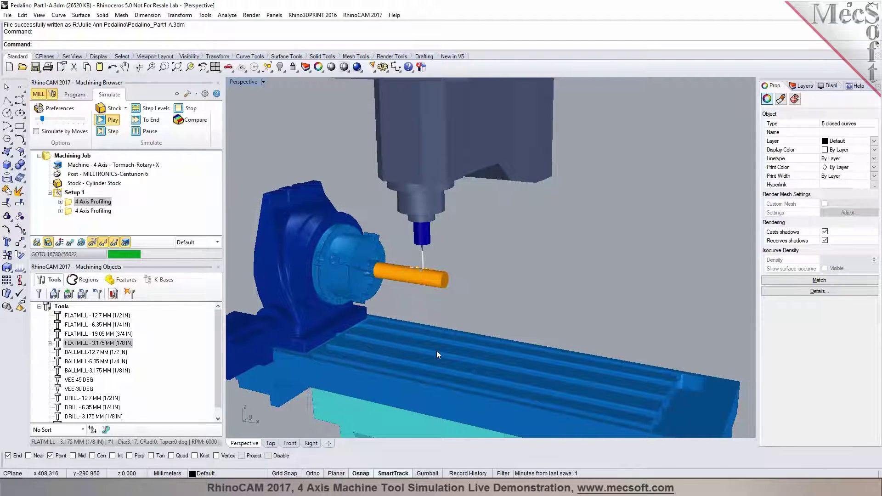
pyautogui.scroll(3, 423, 265)
pyautogui.scroll(1, 422, 264)
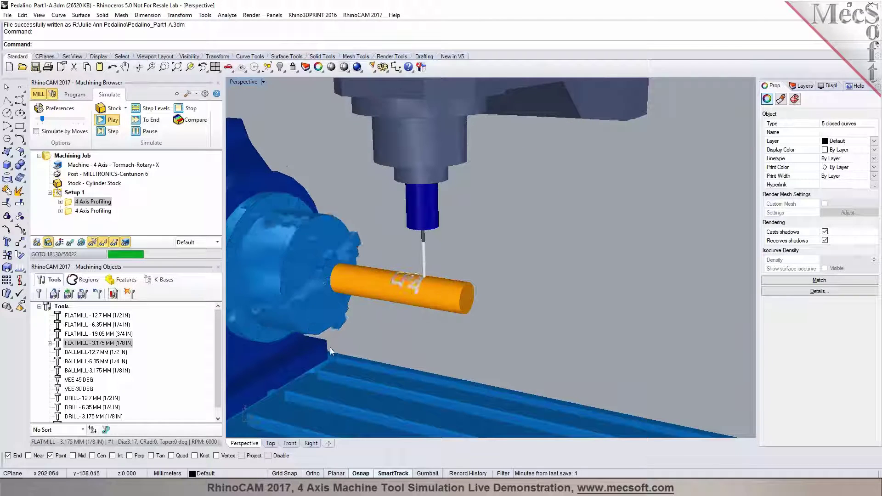
pyautogui.scroll(1, 327, 351)
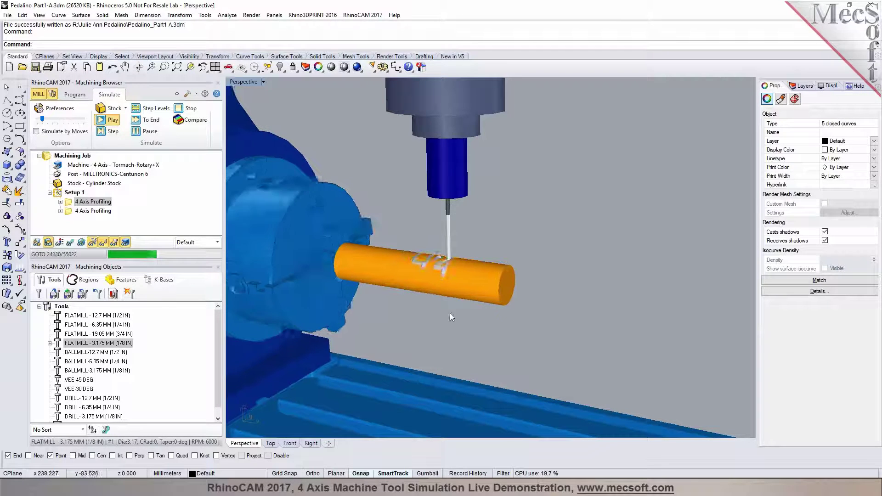
pyautogui.moveTo(327, 351); pyautogui.dragTo(507, 313, button='right')
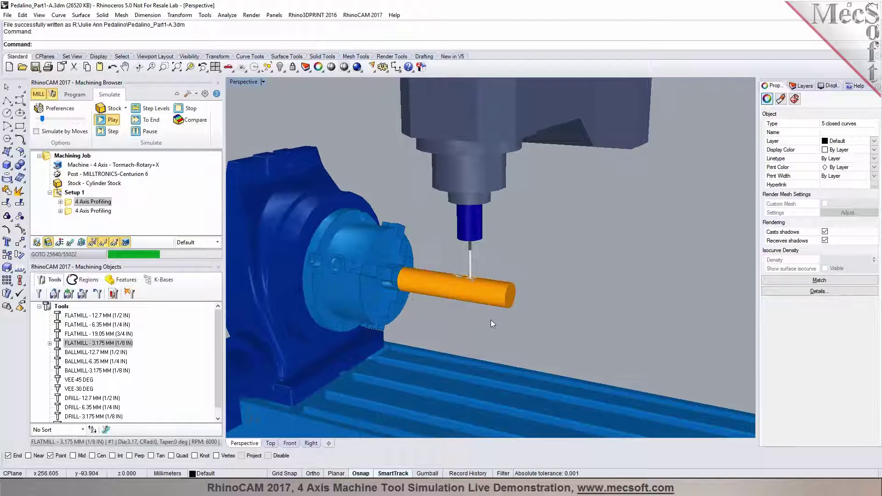
pyautogui.scroll(3, 473, 319)
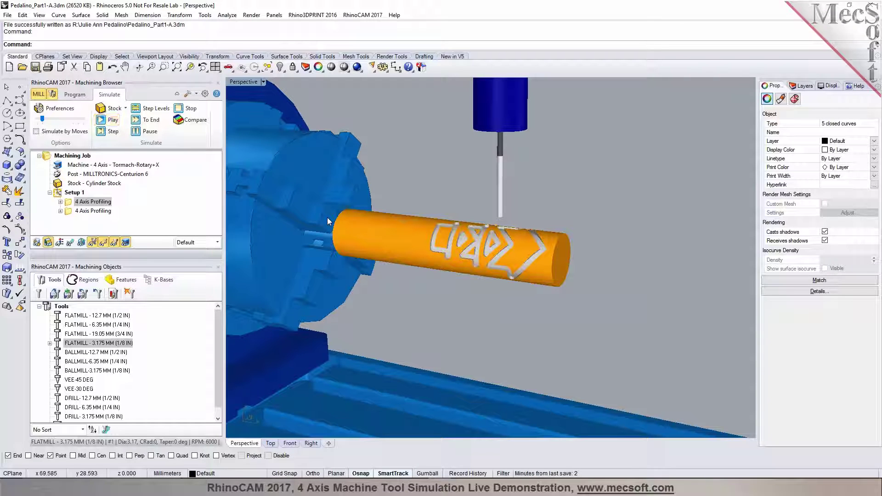
# Step: Select the second 4 Axis Profiling toolpath and simulate its 70979 moves on the cylinder
pyautogui.click(105, 210)
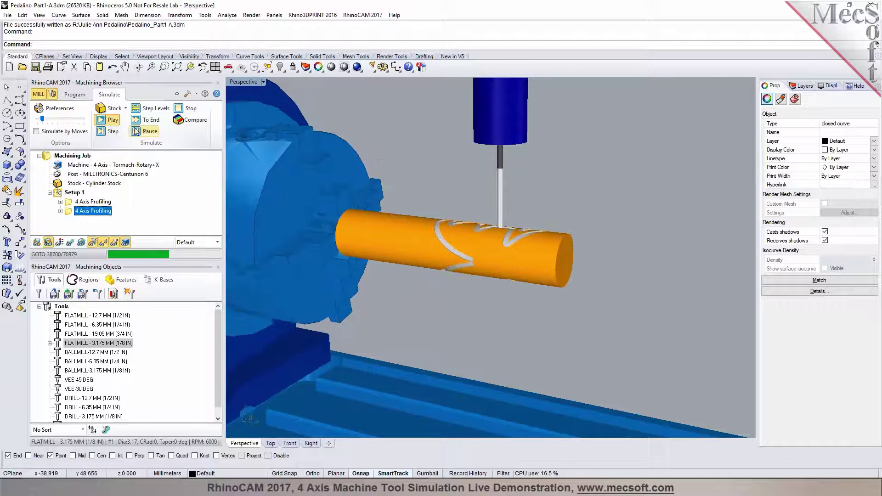
# Step: Return to the Program tab and unhide the hidden geometry with Show
pyautogui.click(75, 95)
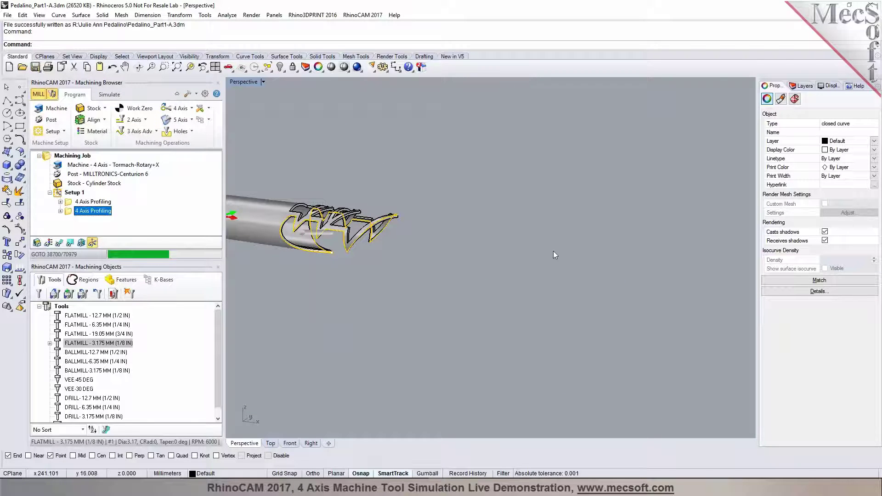
pyautogui.scroll(-3, 579, 249)
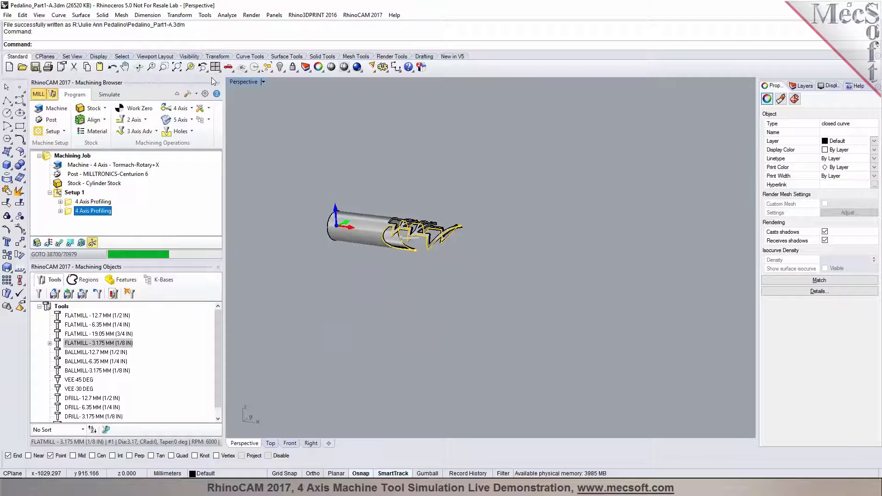
pyautogui.click(279, 67)
pyautogui.scroll(-2, 574, 272)
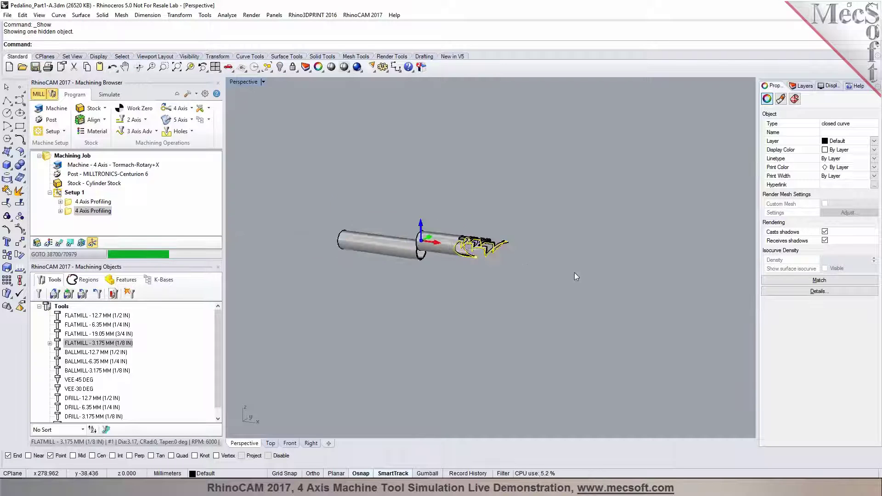
pyautogui.moveTo(361, 257); pyautogui.dragTo(434, 274, button='right')
# Step: Select the hollow tube extrusion beside the engraved cylinder
pyautogui.click(82, 158)
pyautogui.scroll(6, 389, 310)
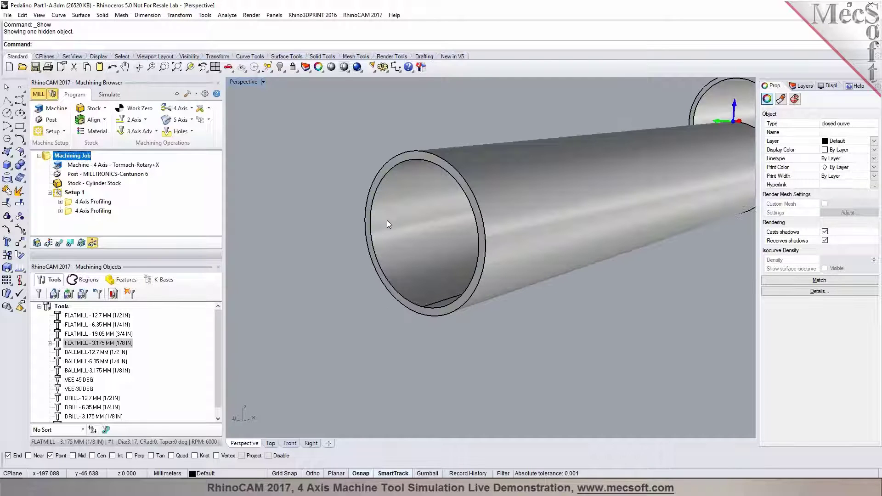
pyautogui.scroll(-4, 388, 224)
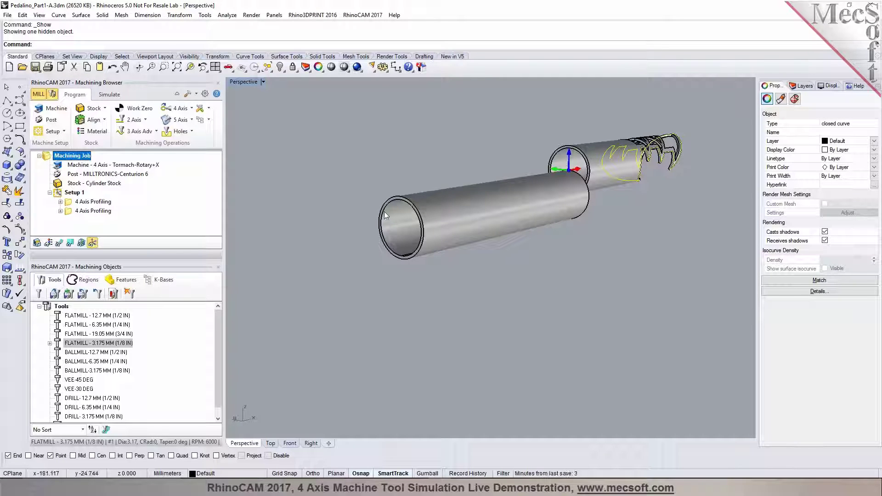
pyautogui.click(388, 254)
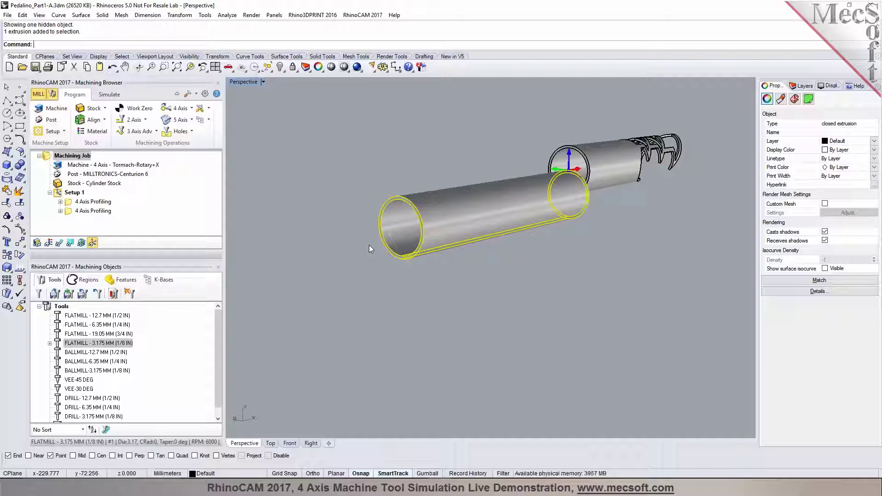
# Step: Move the tube from its end centre to the origin point 0
pyautogui.write('move')
pyautogui.press('Return')
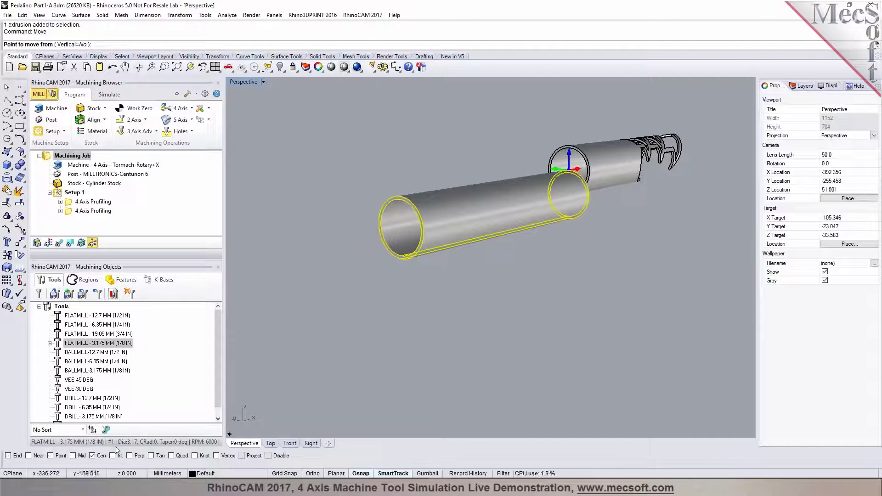
pyautogui.click(395, 265)
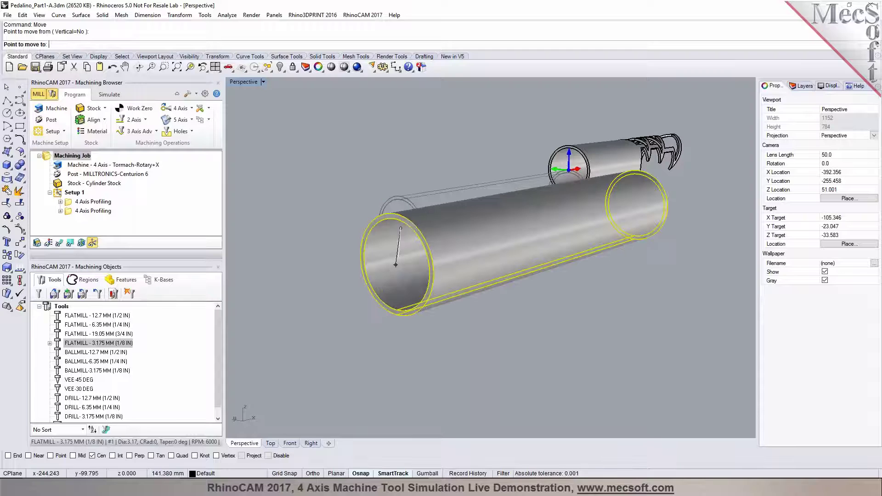
pyautogui.write('0')
pyautogui.press('Return')
pyautogui.click(511, 268)
# Step: Make the hollow tube the machining stock using Stock from Selection
pyautogui.scroll(-2, 551, 267)
pyautogui.moveTo(586, 264); pyautogui.dragTo(324, 274, button='right')
pyautogui.click(358, 273)
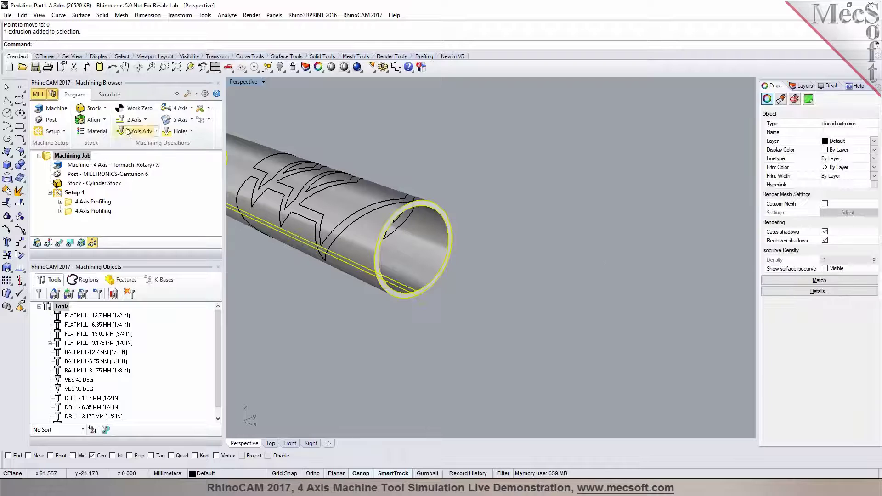
pyautogui.click(104, 108)
pyautogui.click(117, 211)
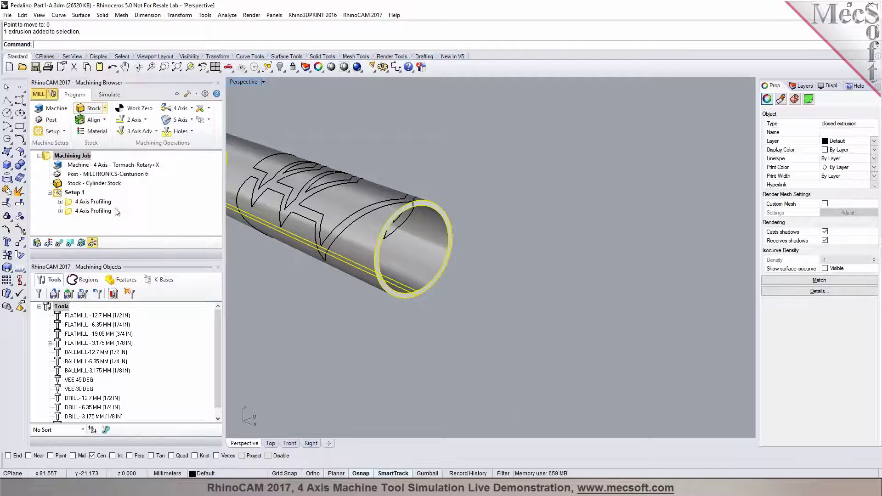
pyautogui.click(289, 327)
# Step: Hide the tube with Ctrl+H and select the first 4 Axis Profiling operation
pyautogui.click(359, 276)
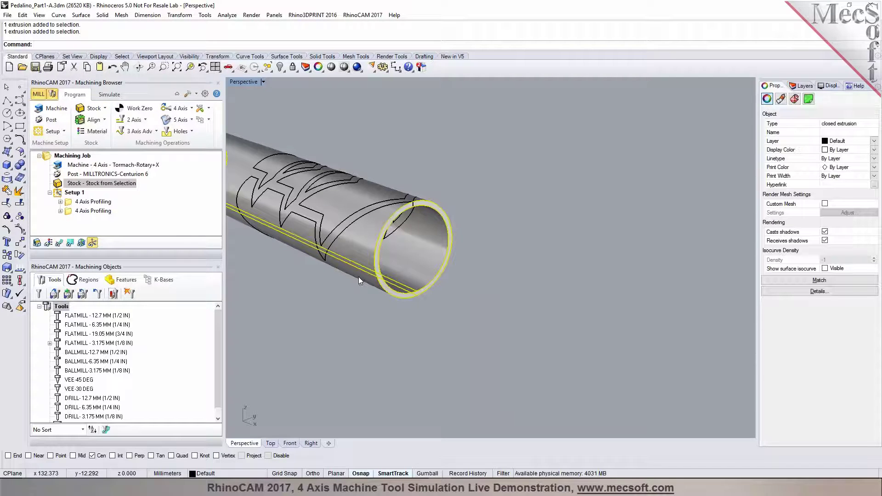
pyautogui.hotkey('ctrl', 'h')
pyautogui.click(100, 202)
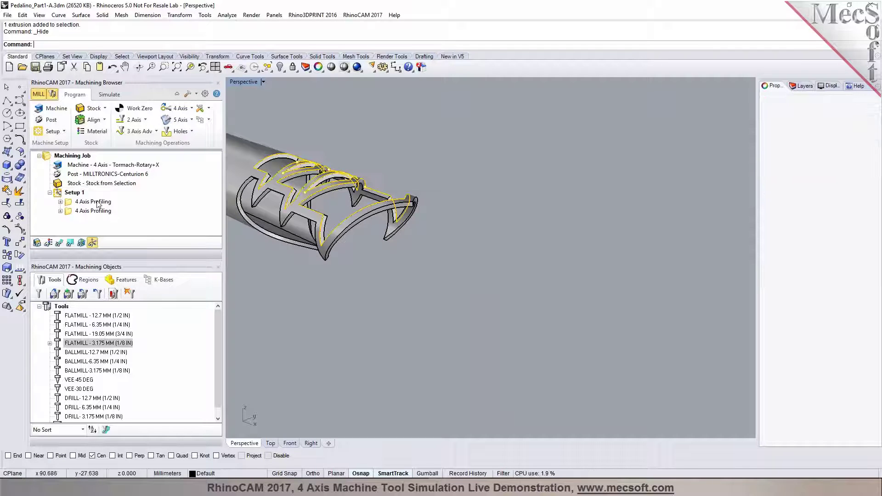
# Step: Play the first 4 Axis Profiling simulation on the tube stock, orbiting to watch the cuts
pyautogui.click(117, 96)
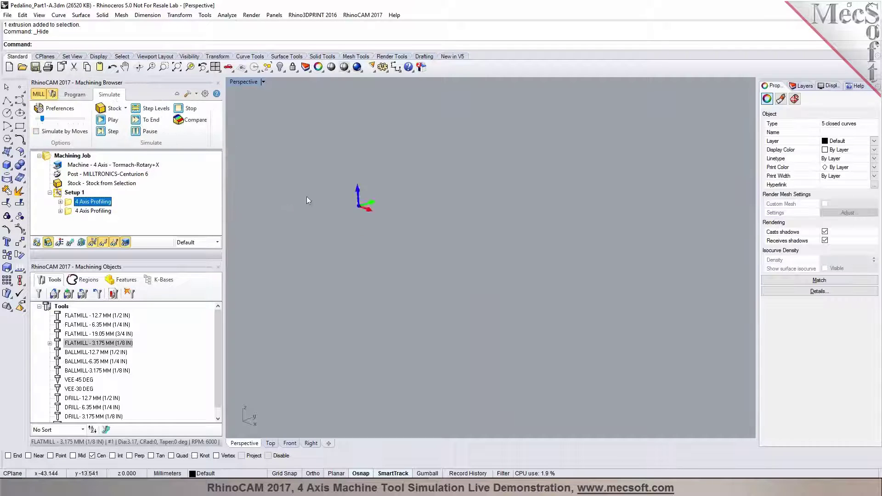
pyautogui.click(110, 119)
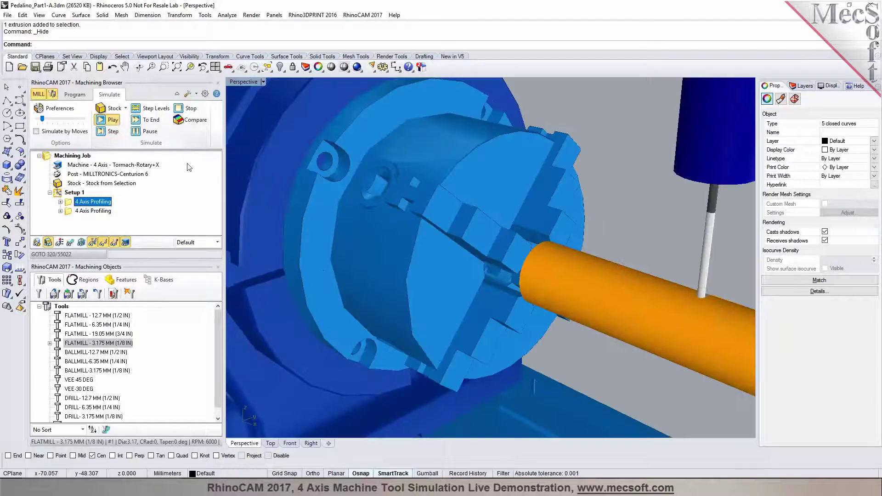
pyautogui.moveTo(490, 252); pyautogui.dragTo(445, 240, button='right')
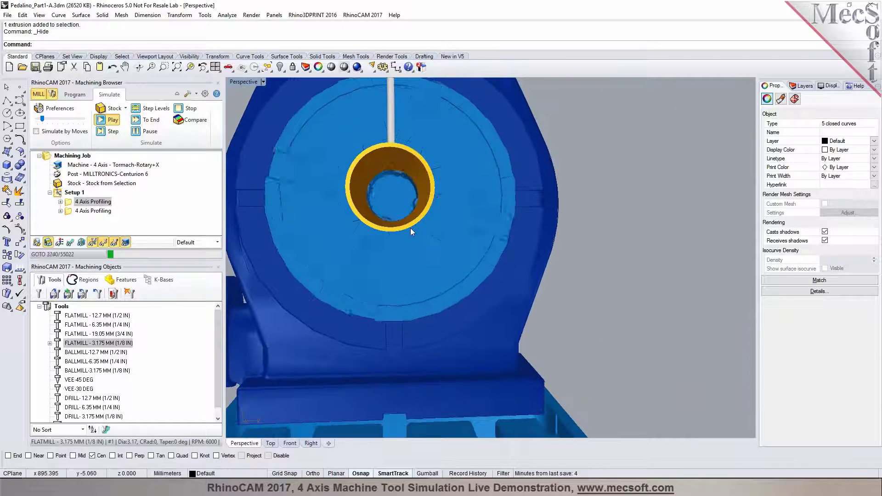
pyautogui.scroll(2, 378, 170)
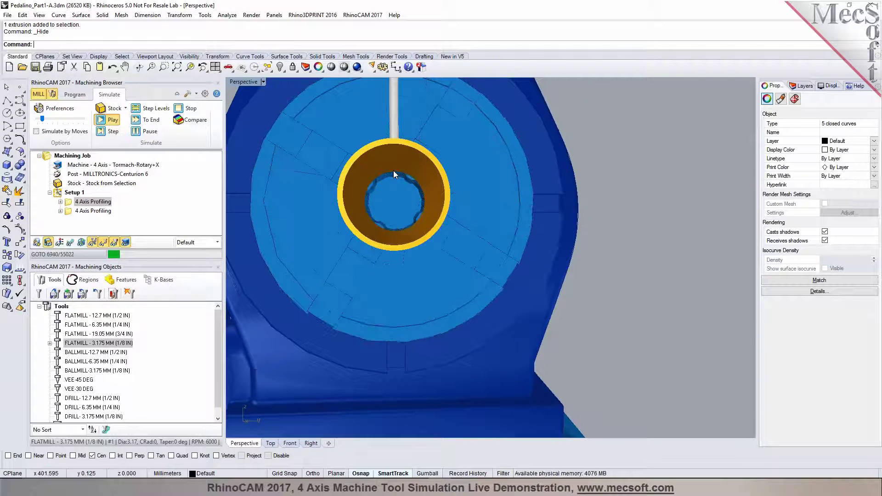
pyautogui.scroll(-2, 409, 205)
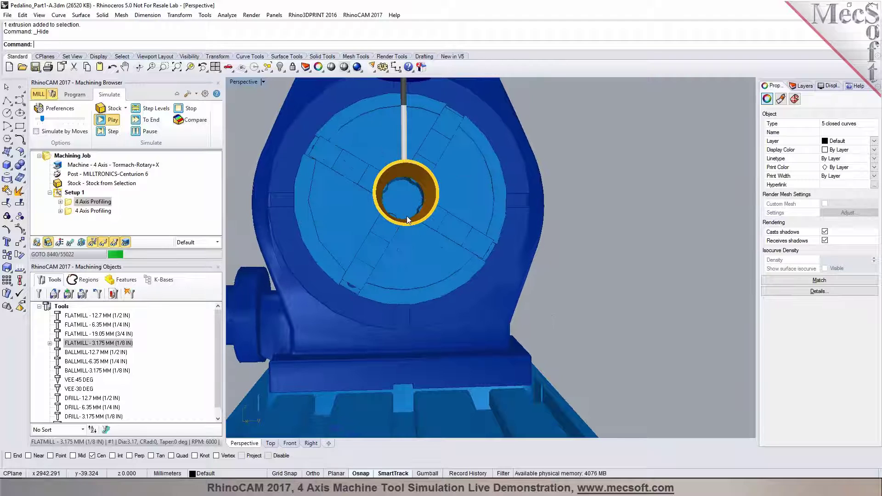
pyautogui.moveTo(330, 337); pyautogui.dragTo(459, 230, button='right')
pyautogui.scroll(4, 478, 221)
pyautogui.scroll(5, 386, 234)
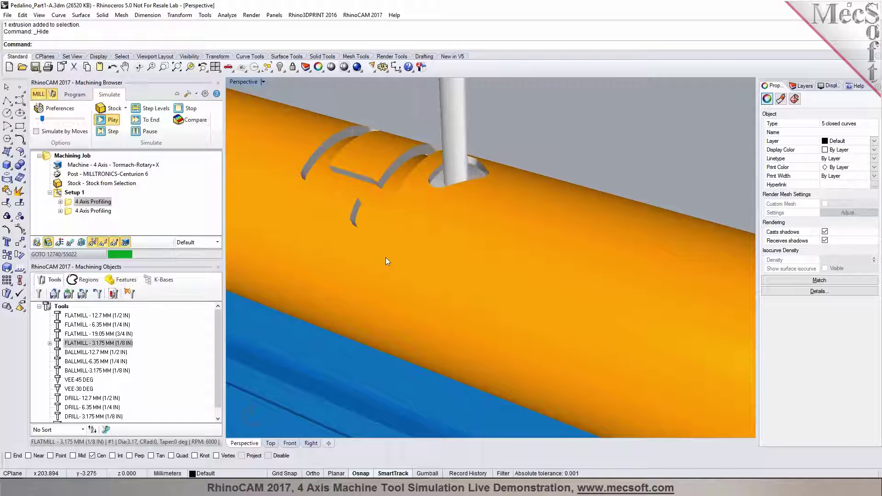
pyautogui.scroll(-5, 454, 230)
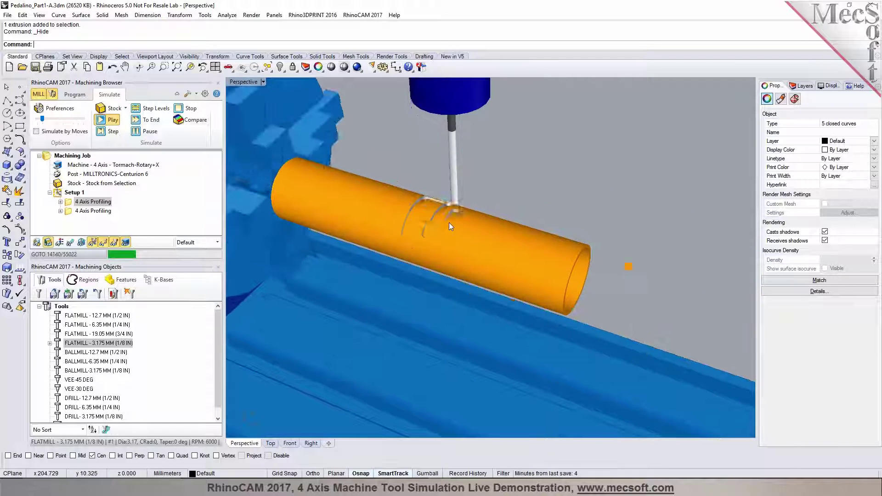